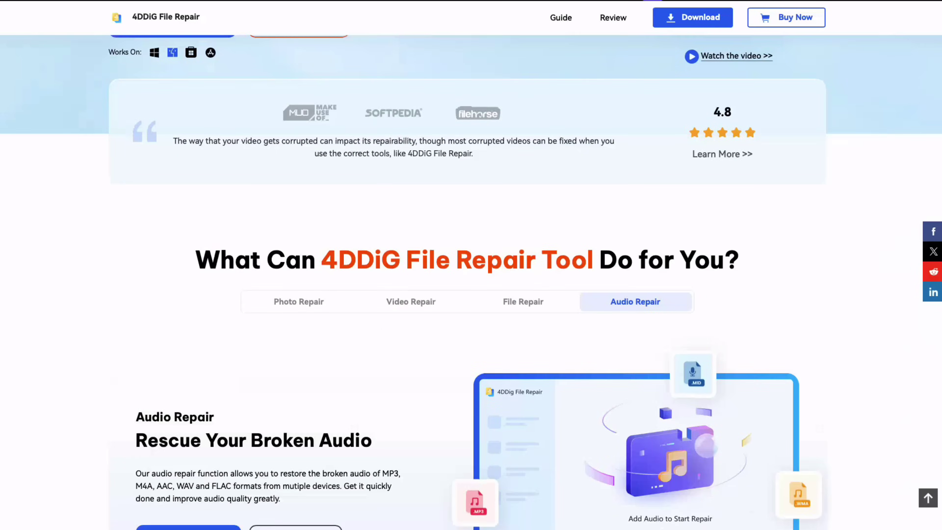
# - Read through the 4DDiG File Repair product page, covering its repair features, supported formats and usage guide
pyautogui.scroll(-15, 471, 265)
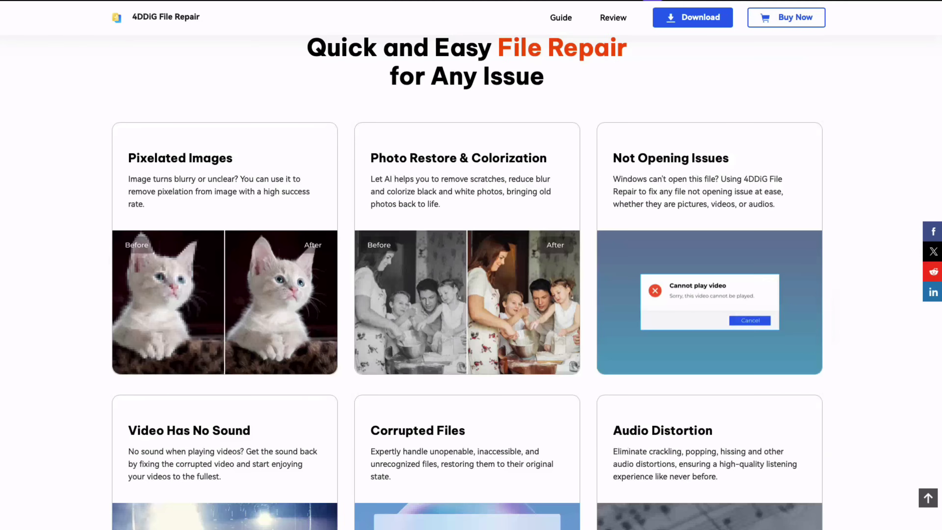
pyautogui.scroll(-14, 471, 265)
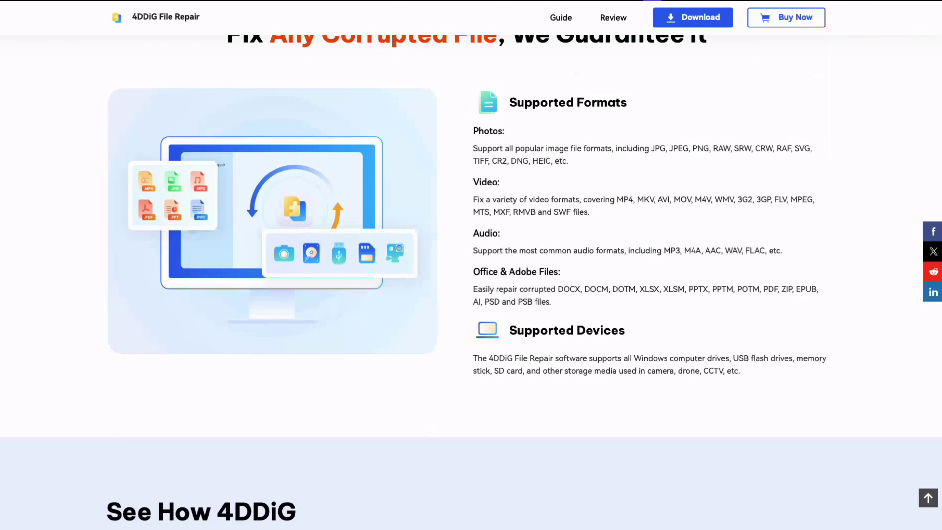
pyautogui.scroll(-15, 471, 265)
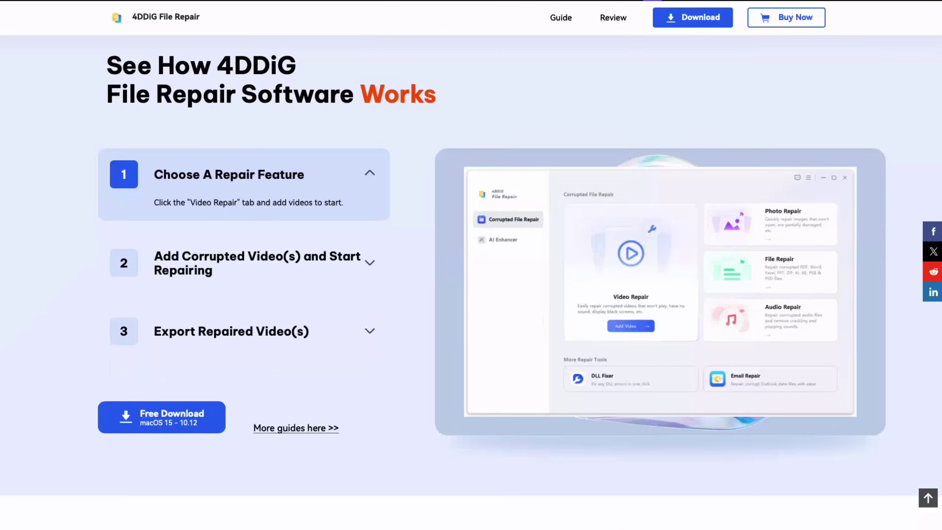
pyautogui.scroll(-10, 472, 265)
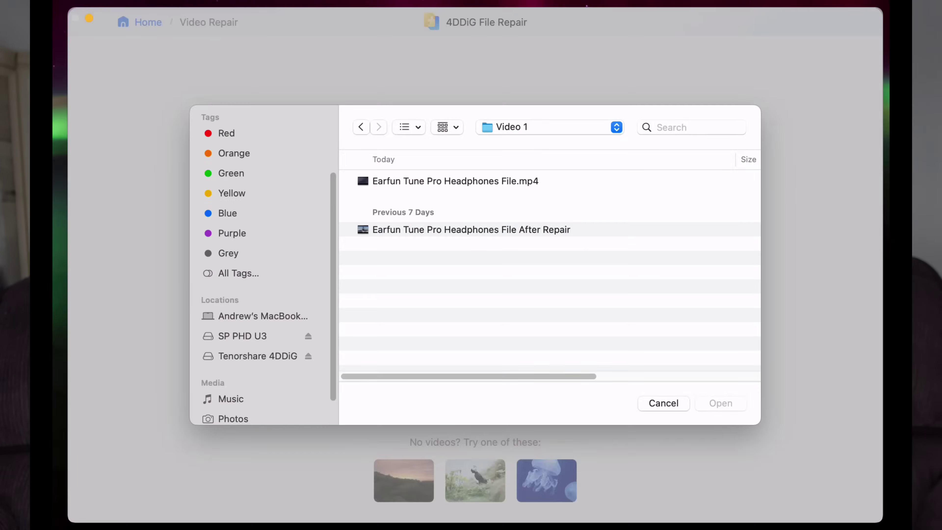
# - Add Earfun Tune Pro Headphones File.mp4 from the Video 1 folder to the video repair
pyautogui.click(455, 181)
pyautogui.press('Return')
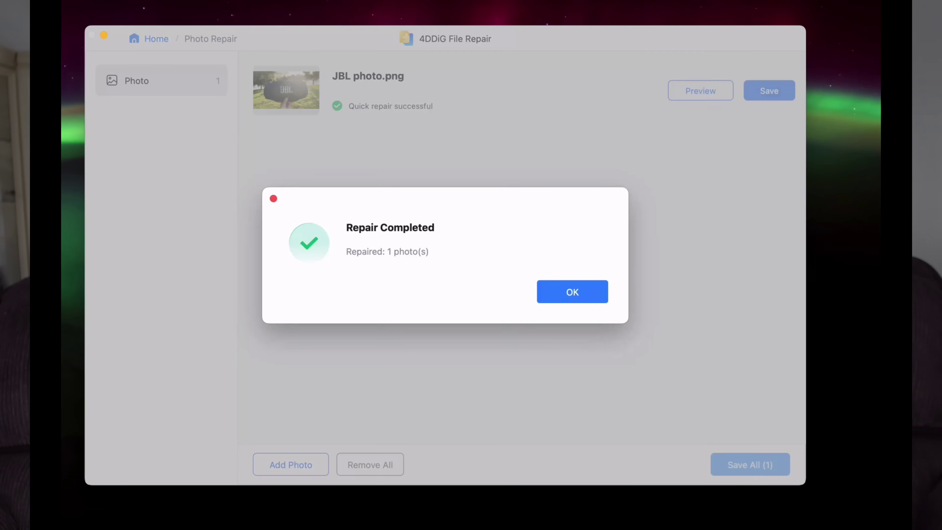
# - Dismiss the completed repair notice for JBL photo.png and go to the AI Enhancer section
pyautogui.press('Return')
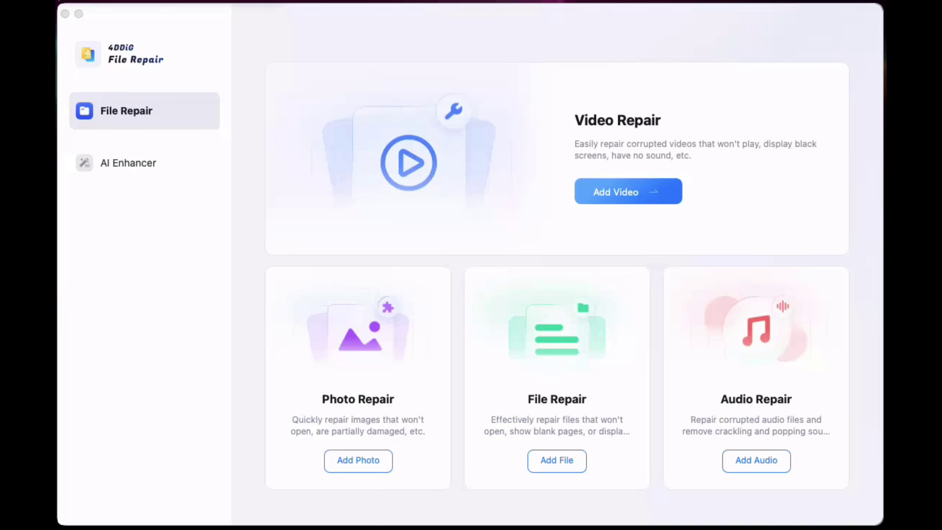
pyautogui.click(144, 162)
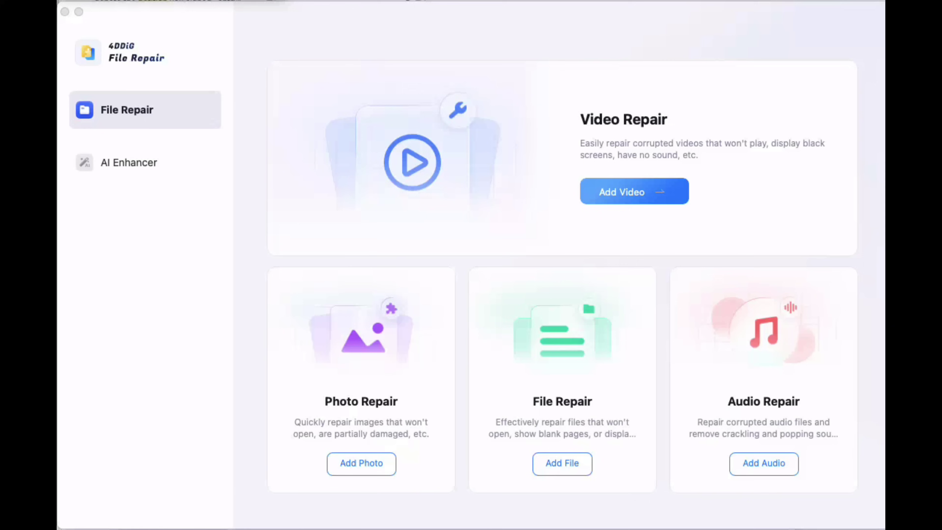
# - Switch to Finder, try to open Fountain.mp4 from the damaged video folder, and put the folder window away
pyautogui.press('super+Tab')
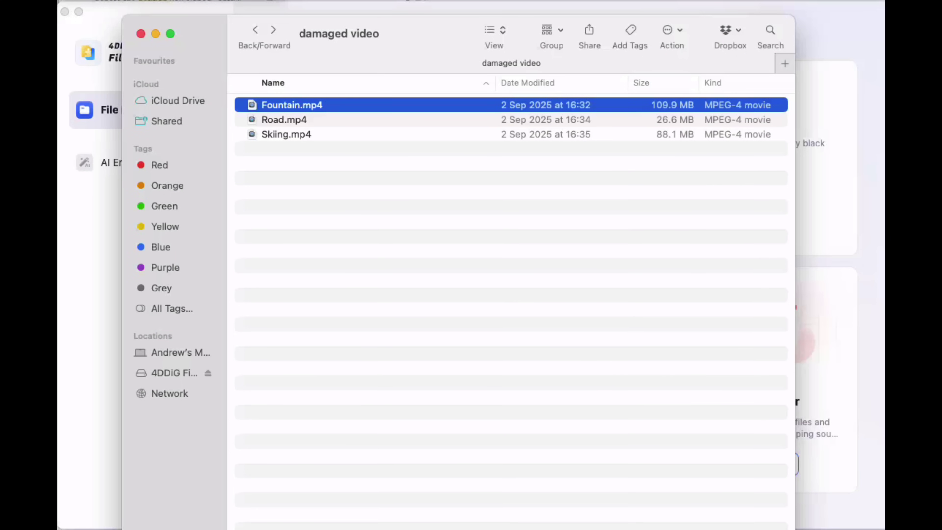
pyautogui.press('super+o')
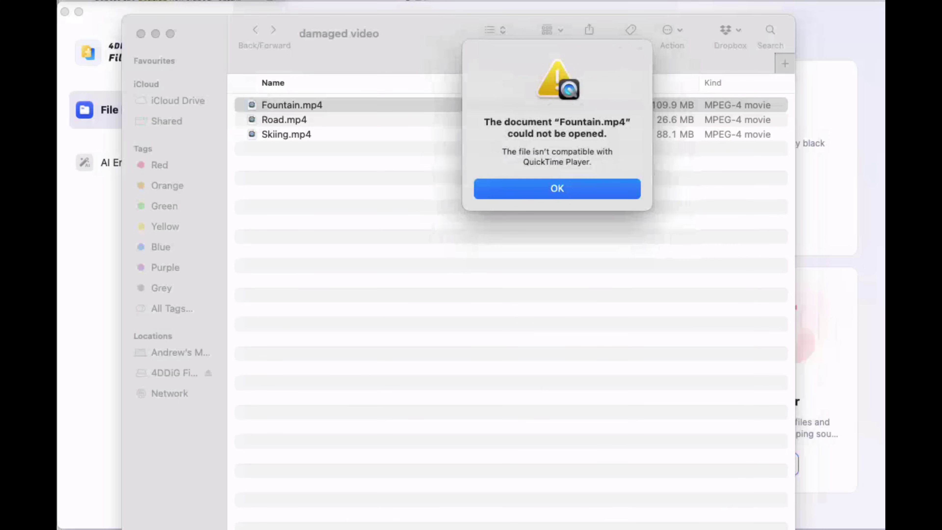
pyautogui.press('Return')
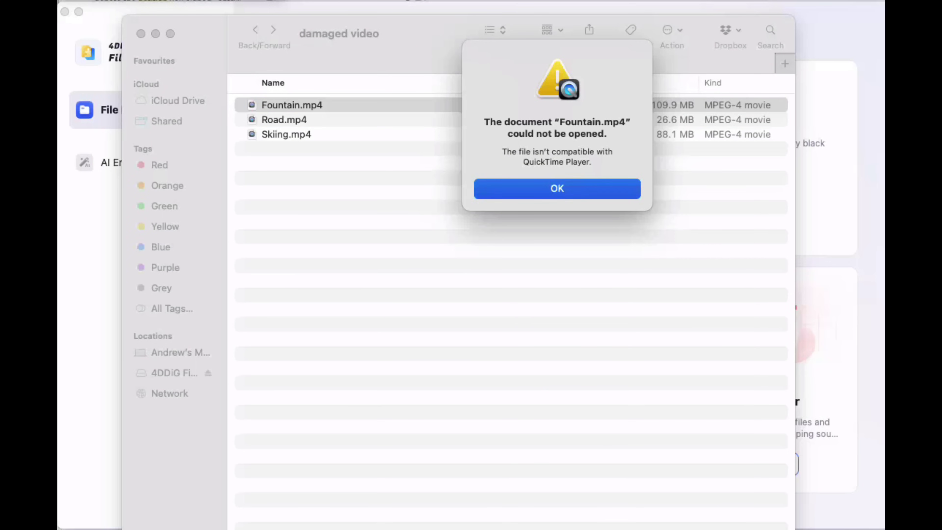
pyautogui.press('Return')
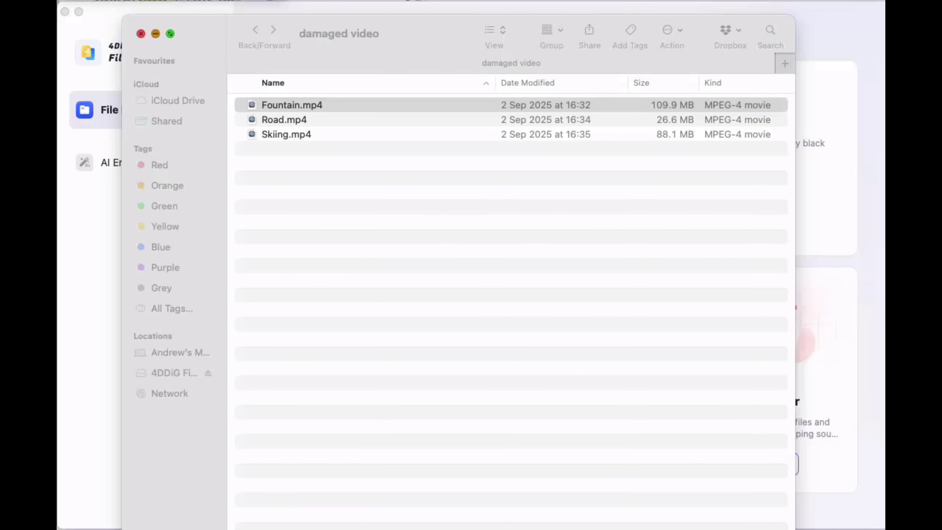
pyautogui.click(155, 33)
# - Start a video repair and add Skiing.mp4 from the damaged video folder
pyautogui.click(635, 191)
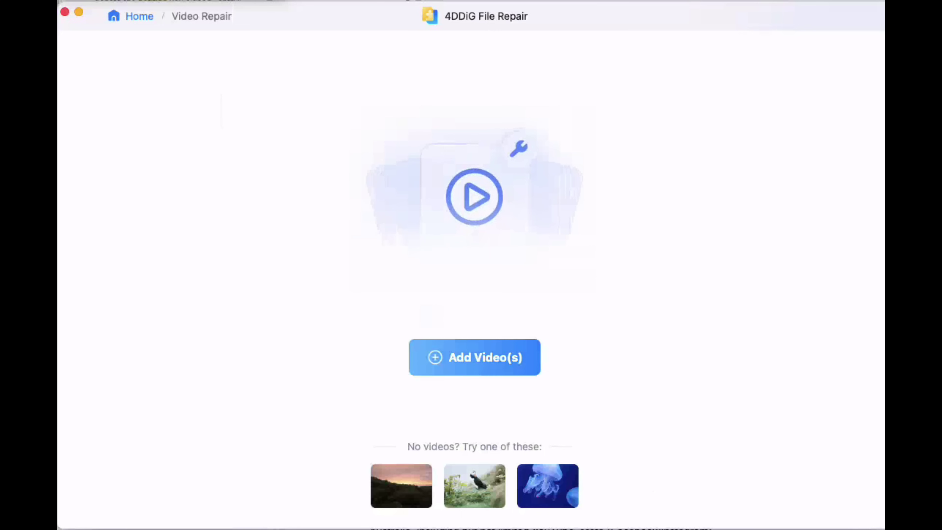
pyautogui.click(474, 356)
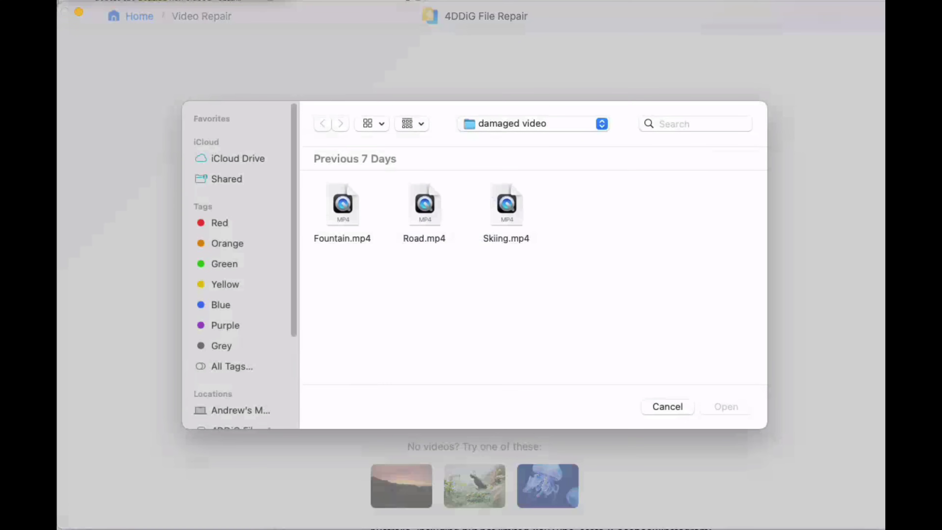
pyautogui.doubleClick(506, 209)
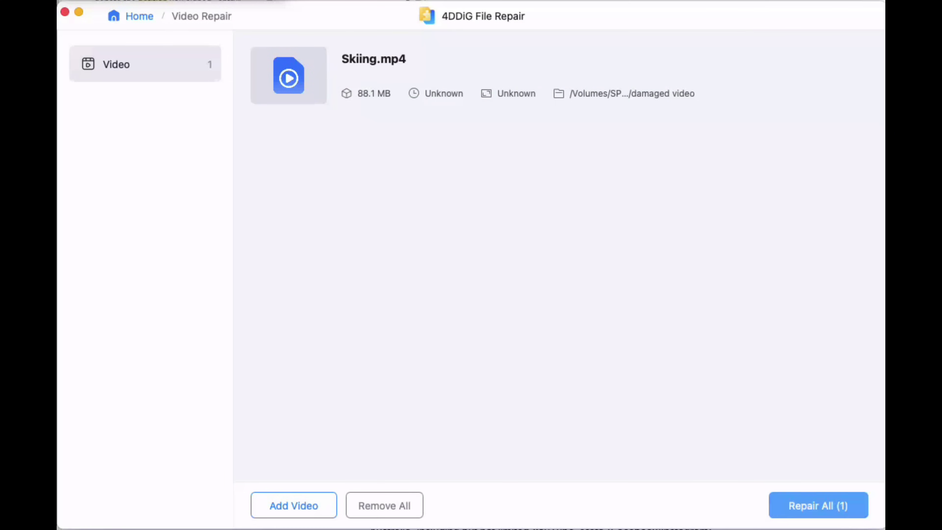
# - Repair Skiing.mp4 and open the preview of the repaired video
pyautogui.click(818, 506)
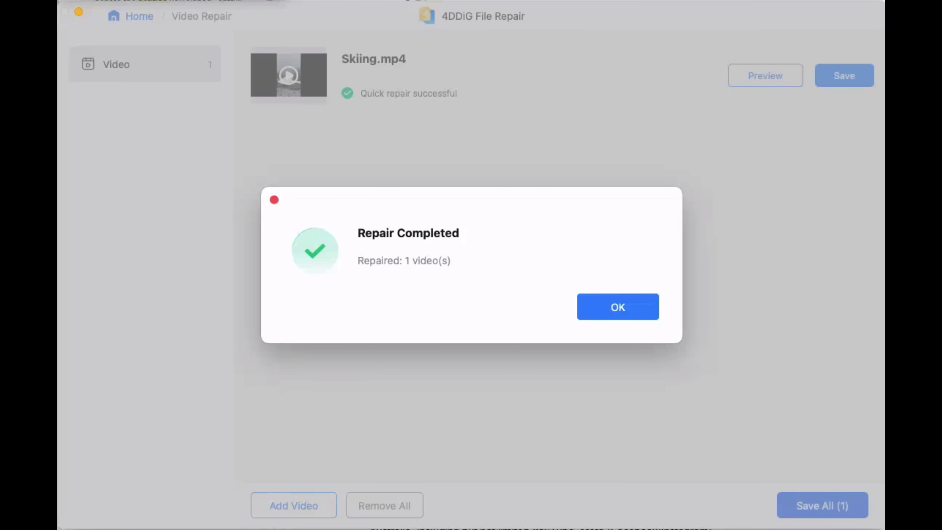
pyautogui.click(617, 307)
pyautogui.click(765, 75)
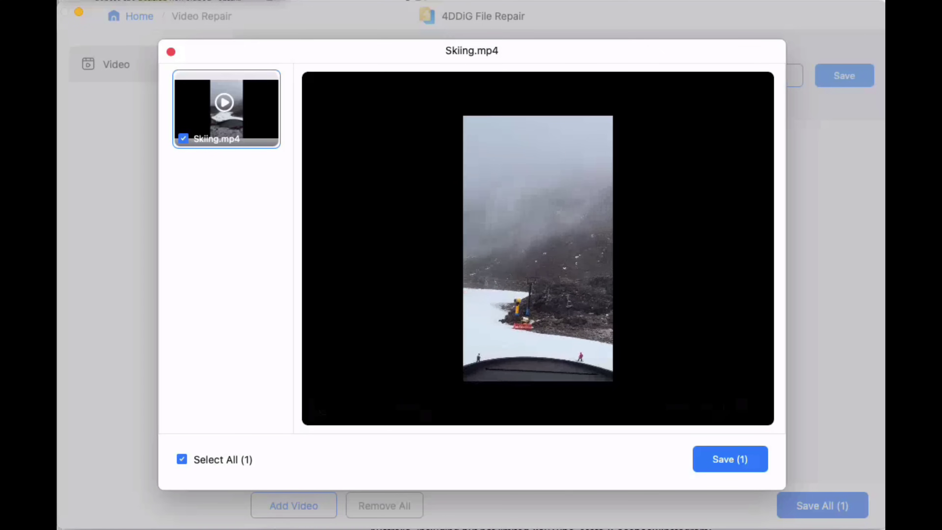
# - Save the repaired Skiing.mp4 in the damaged video folder and locate Skiing_Repaired.mp4 in the output folder
pyautogui.click(729, 459)
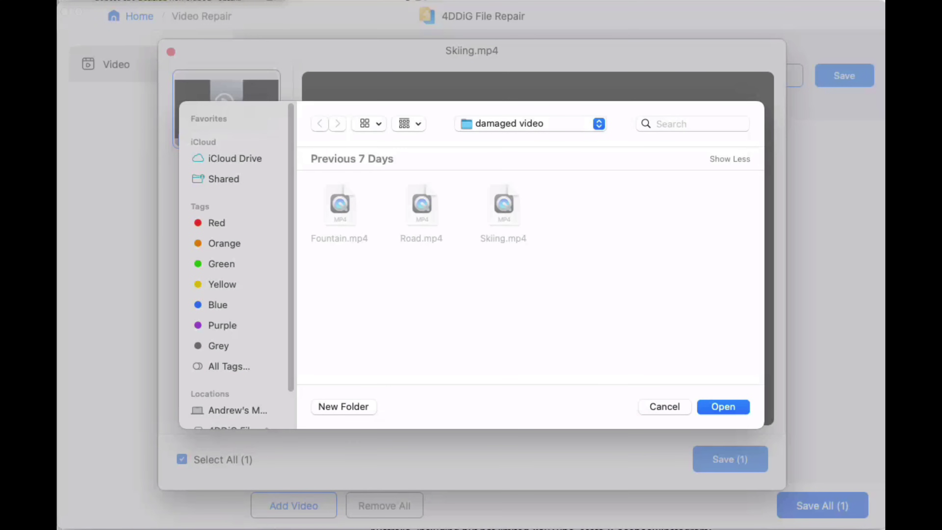
pyautogui.press('Return')
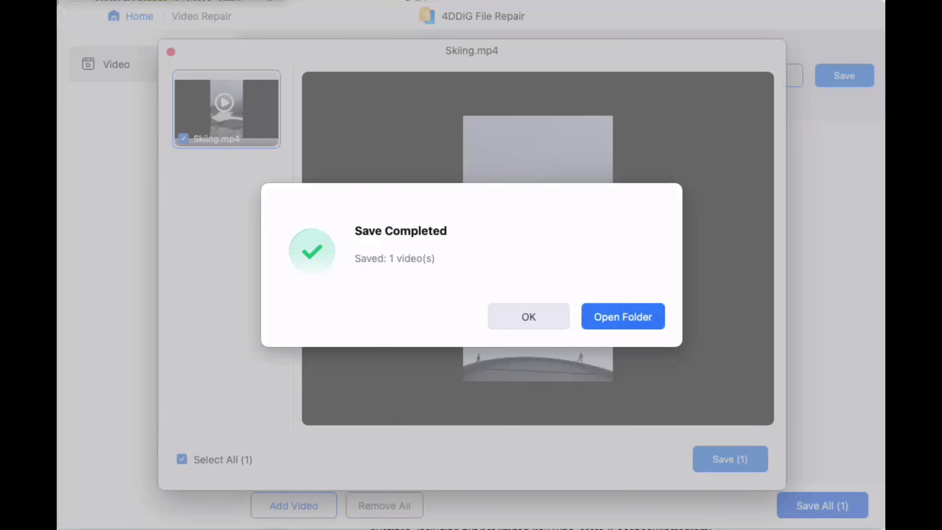
pyautogui.press('Return')
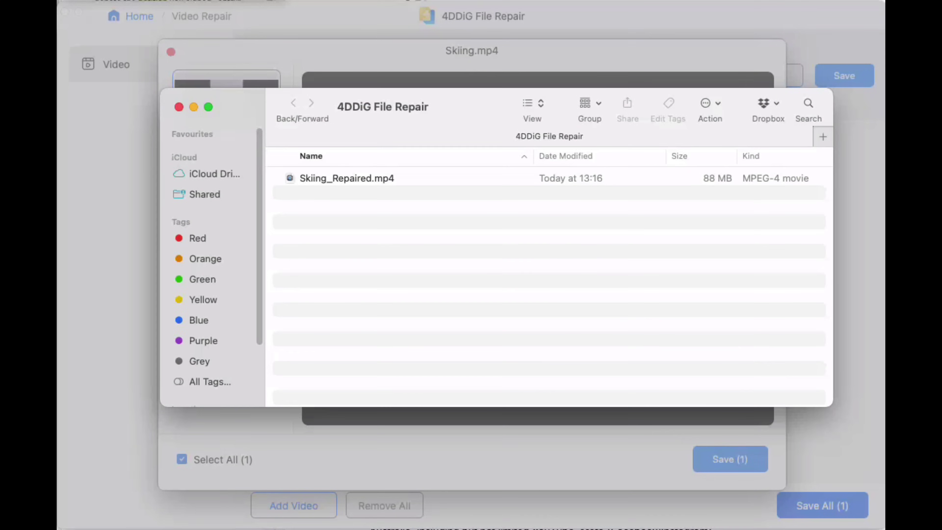
pyautogui.click(347, 178)
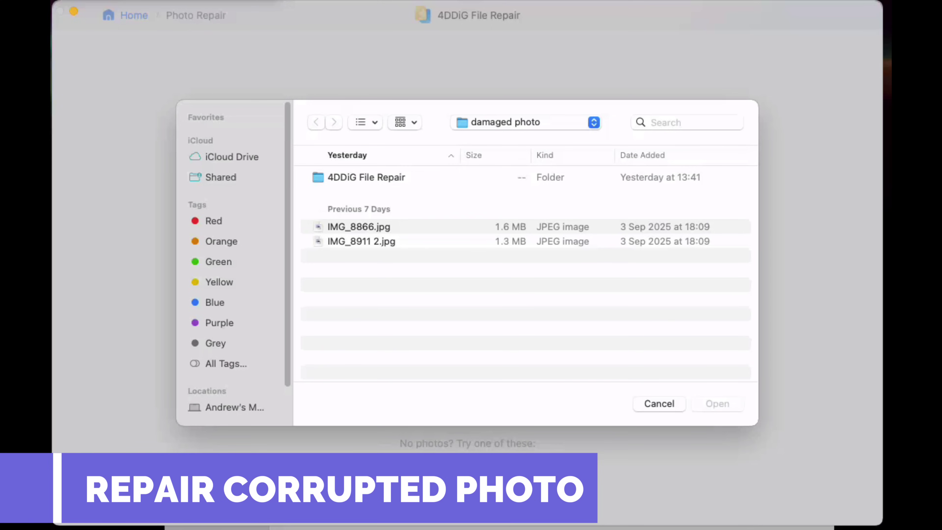
# - Add IMG_8866.jpg to the photo repair and try to open the damaged original from its Finder folder
pyautogui.doubleClick(359, 226)
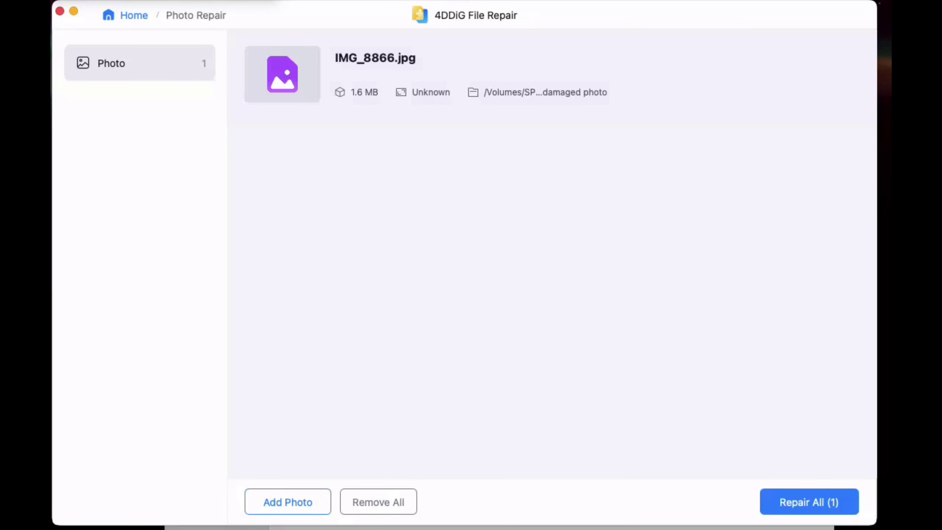
pyautogui.press('super+Tab')
pyautogui.doubleClick(335, 120)
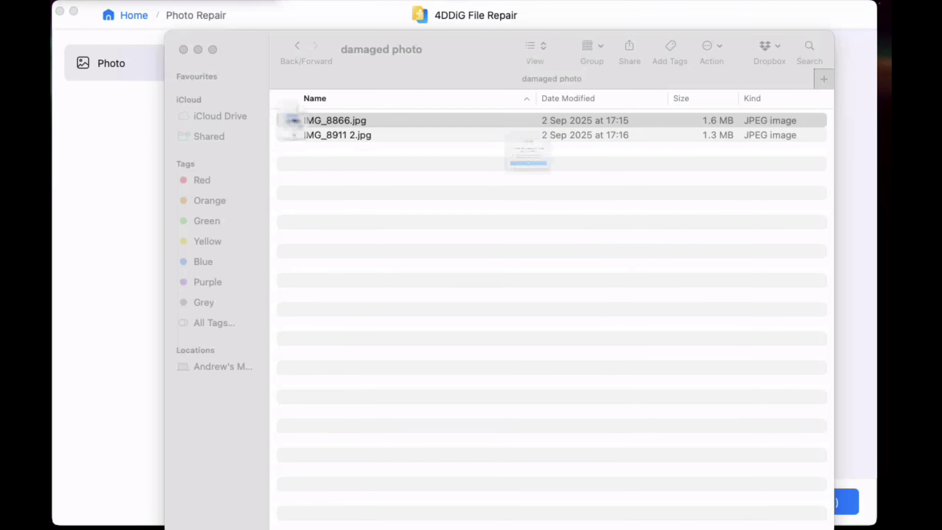
pyautogui.press('Return')
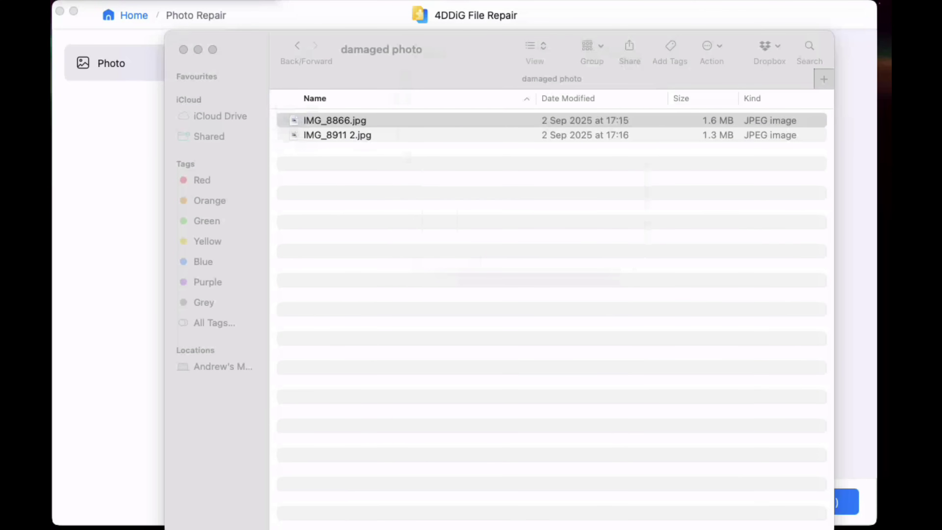
pyautogui.click(183, 49)
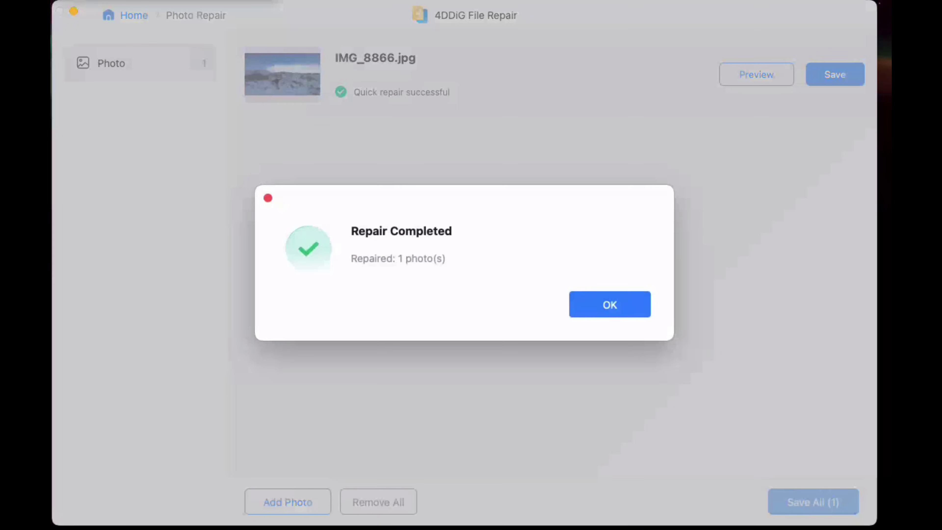
# - Preview the repaired IMG_8866.jpg and save the repaired copy
pyautogui.press('Return')
pyautogui.click(756, 74)
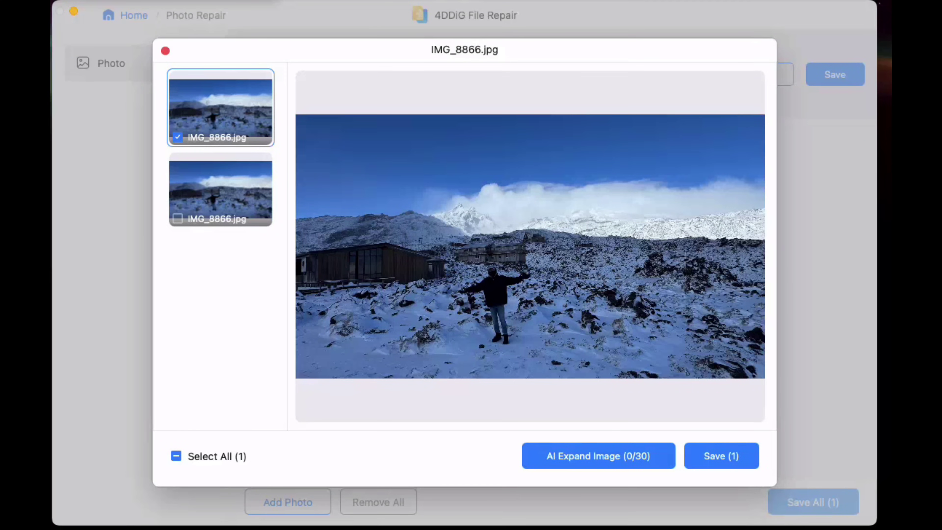
pyautogui.click(722, 455)
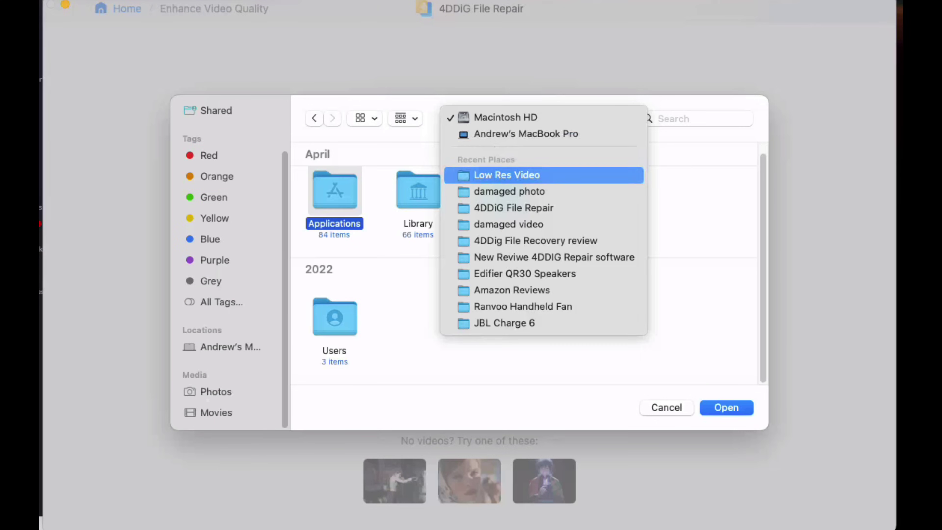
# - Go to the Low Res Video folder to load a video for quality enhancement, and review the AI model descriptions
pyautogui.click(482, 175)
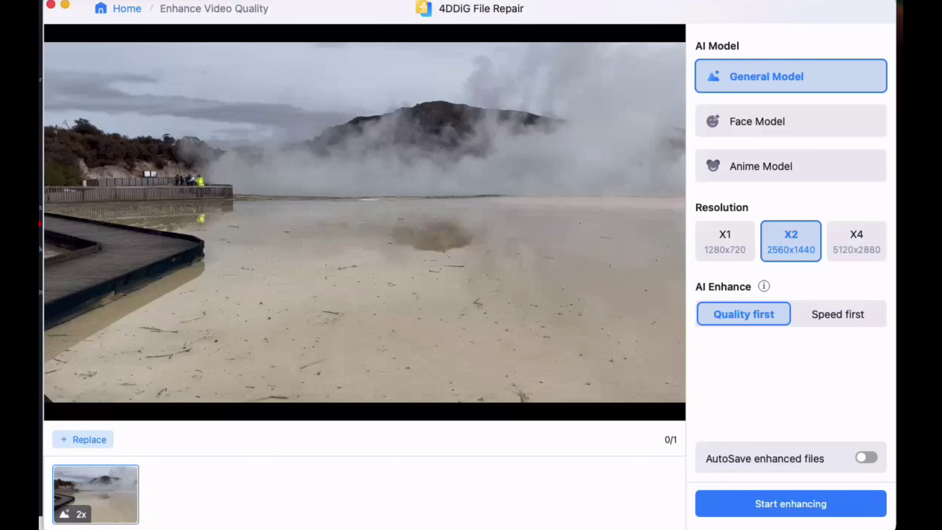
pyautogui.moveTo(791, 76)
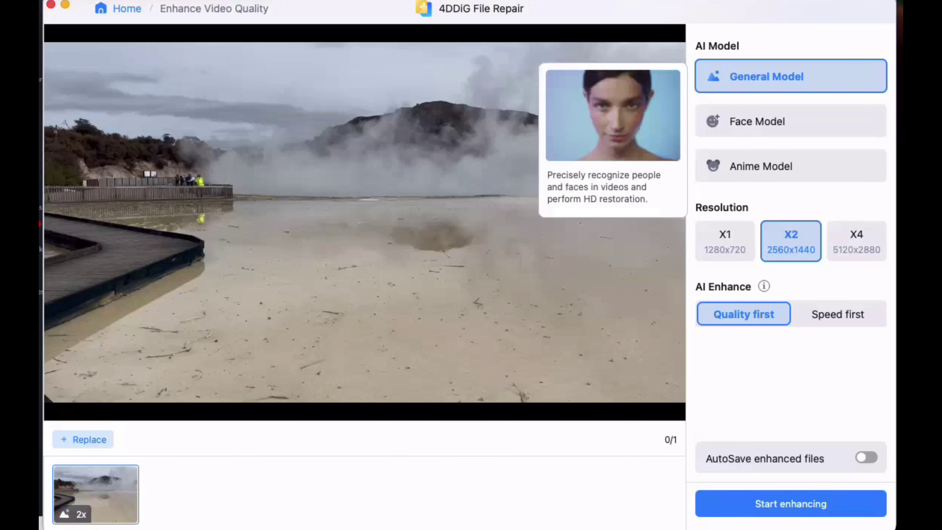
pyautogui.moveTo(761, 166)
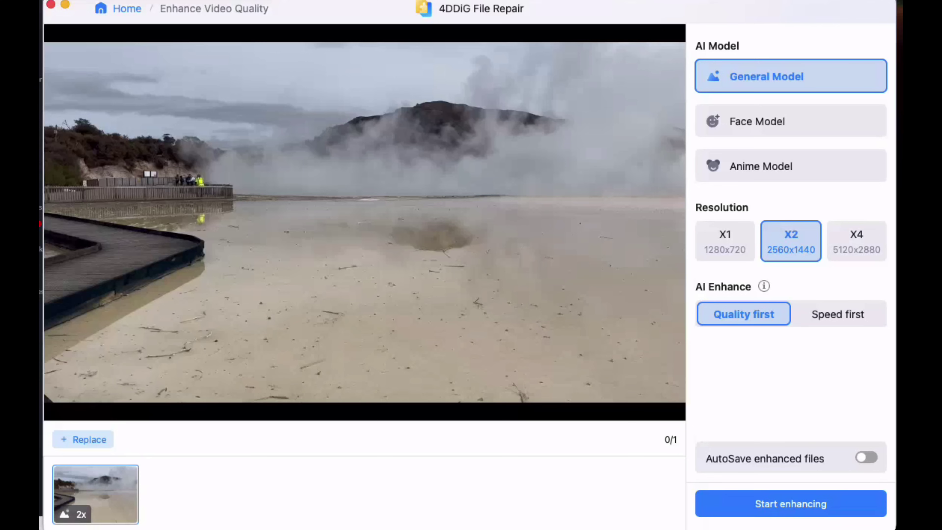
# - Set the enhancement resolution to X4 (5120x2880) with AI Enhance on Quality first
pyautogui.click(857, 241)
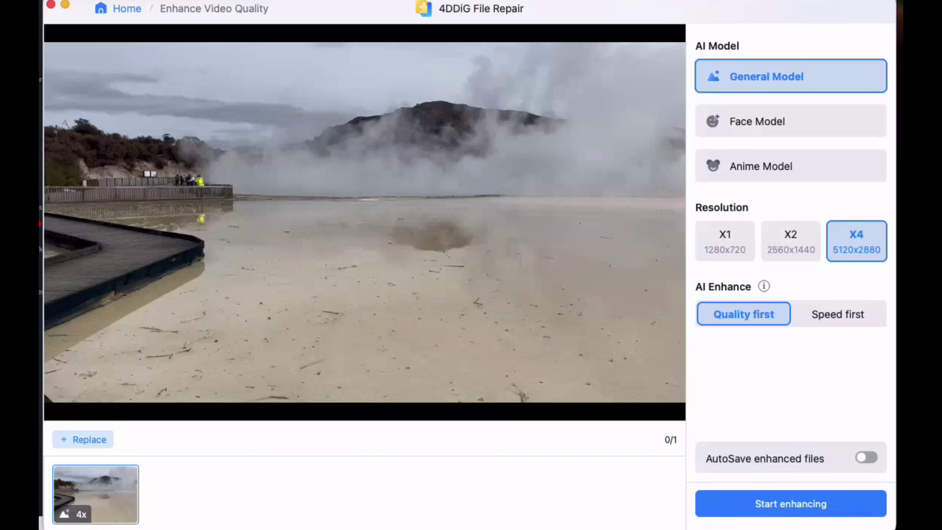
pyautogui.click(838, 314)
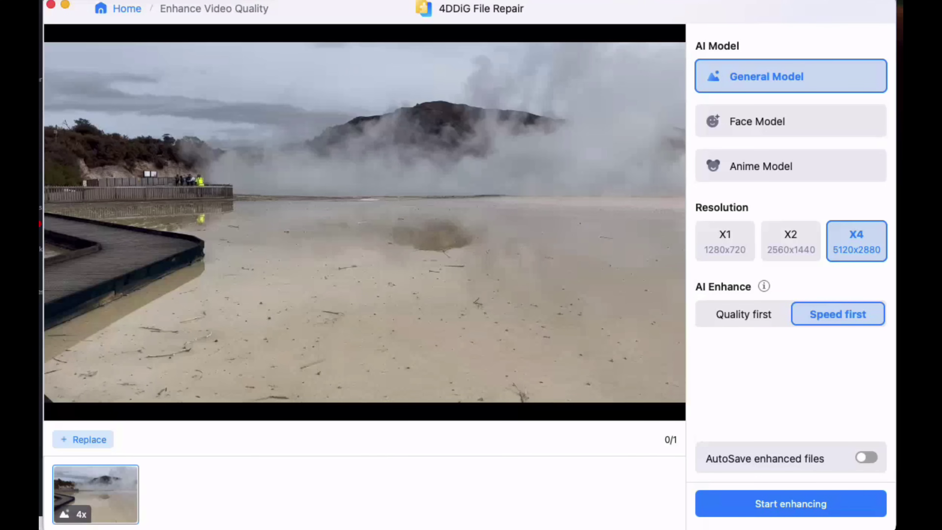
pyautogui.click(744, 314)
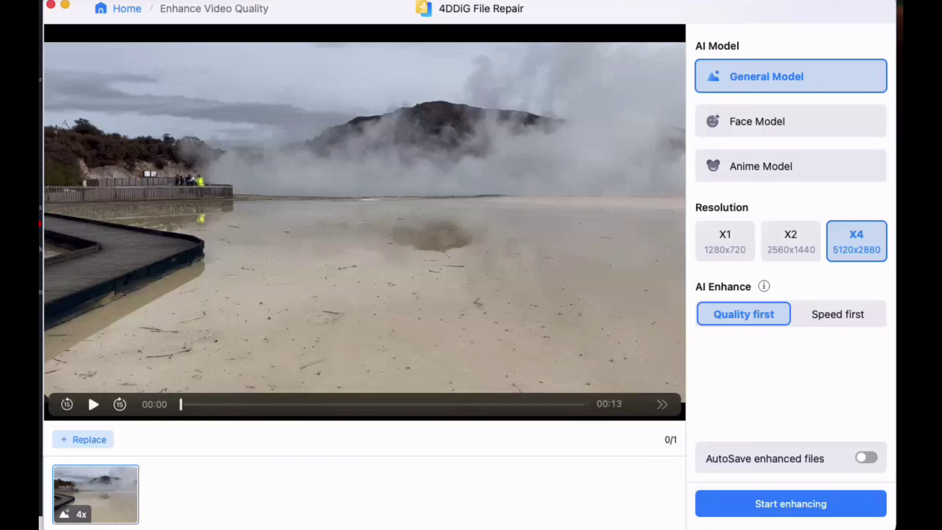
# - Enhance the video and play its before-and-after preview, pausing it partway through
pyautogui.click(791, 504)
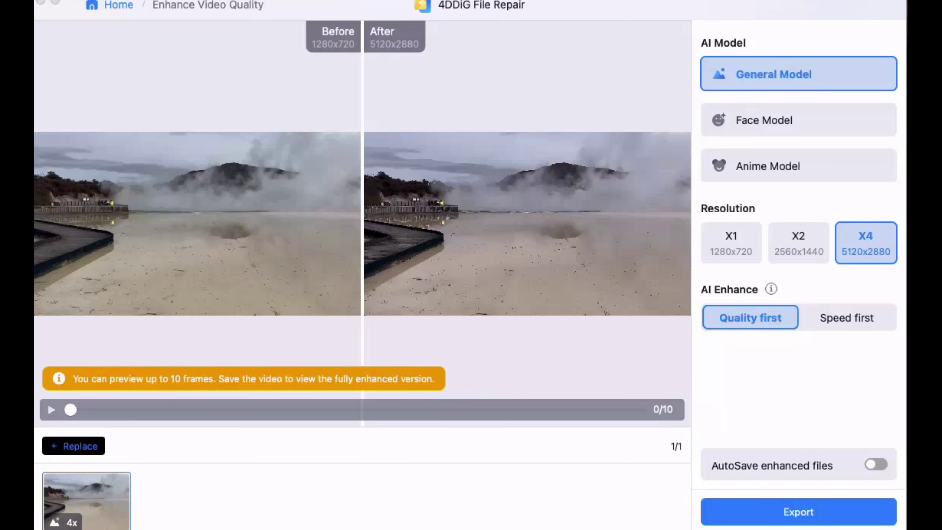
pyautogui.press('space')
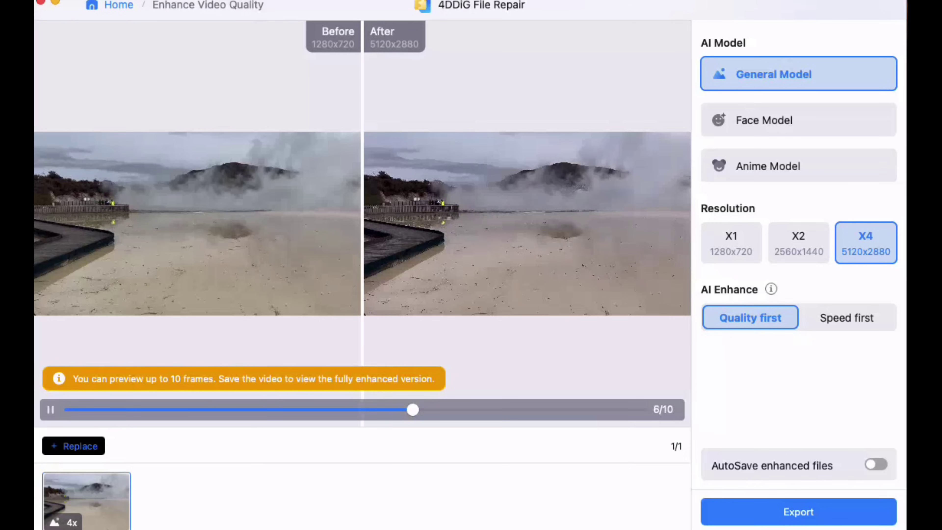
pyautogui.press('space')
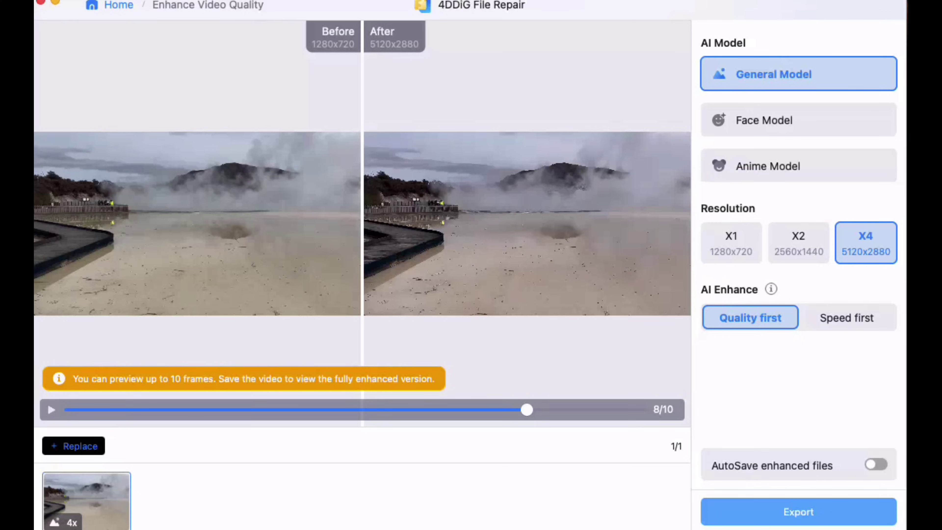
# - Export the X4-enhanced video to a file
pyautogui.click(798, 512)
pyautogui.press('Return')
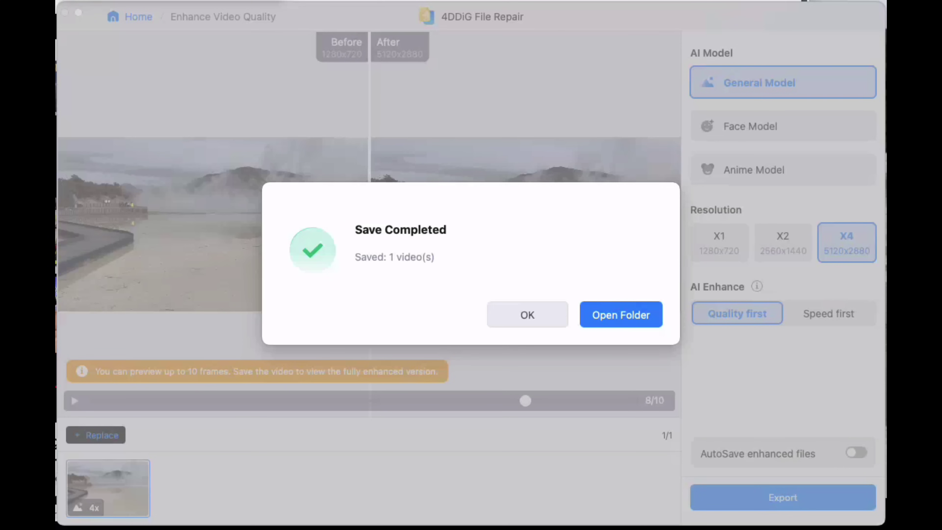
pyautogui.press('Escape')
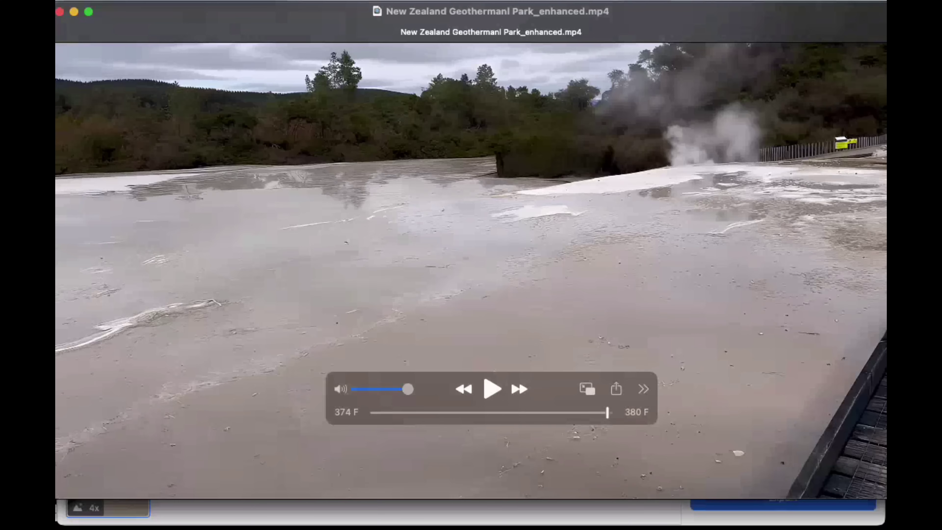
# - Review the enhanced clip and Volcanic Pools Low resolution.mp4, returning the low-resolution clip to its start and moving its window off the enhanced one
pyautogui.press('space')
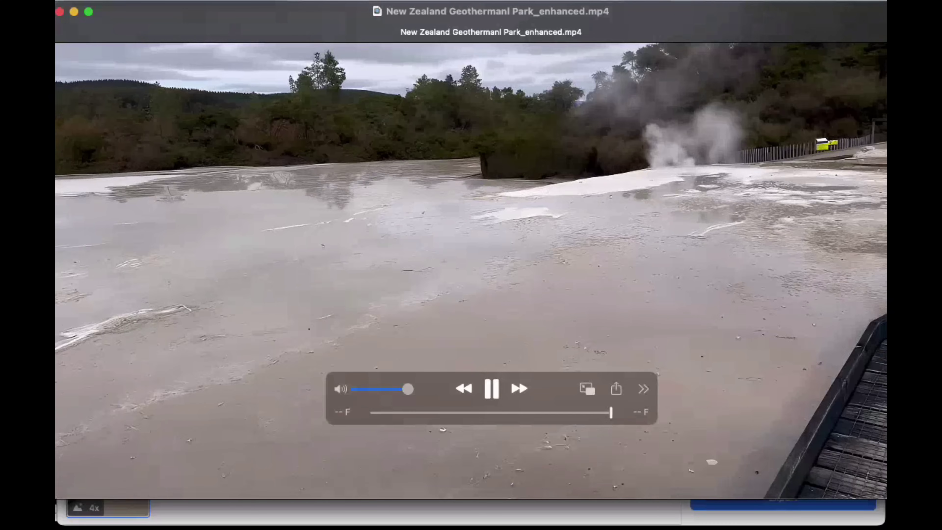
pyautogui.press('space')
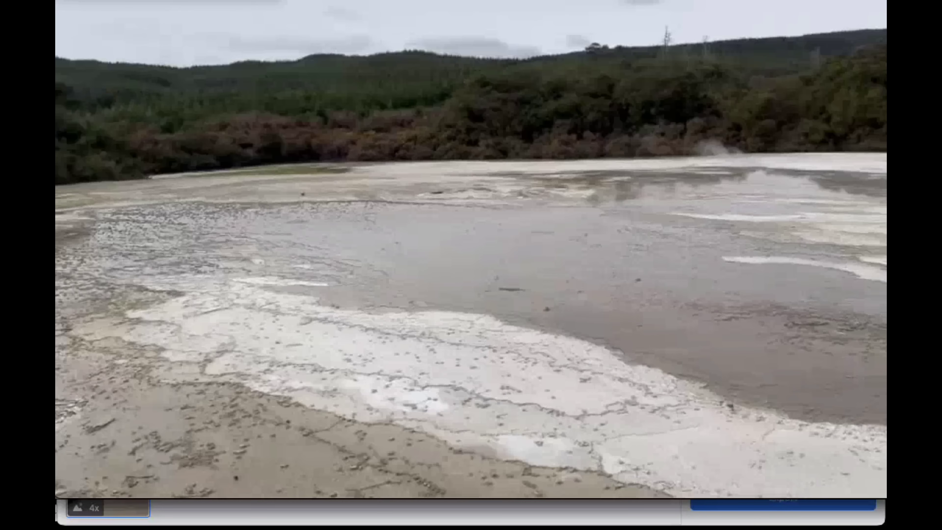
pyautogui.press('space')
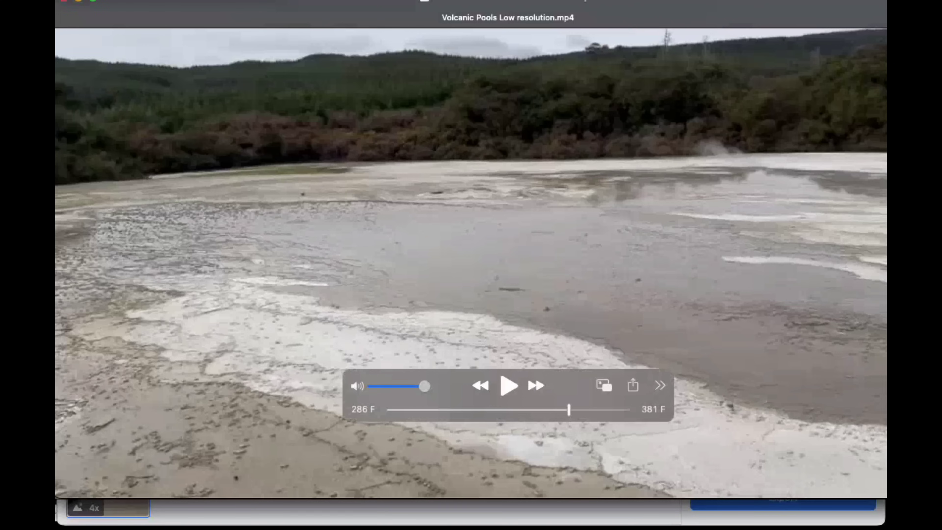
pyautogui.hotkey('alt', 'Left')
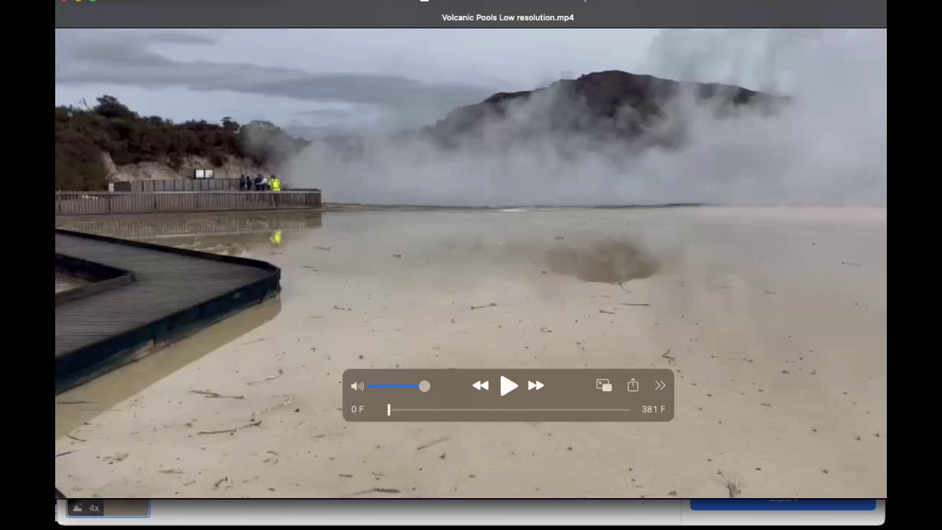
pyautogui.press('super+m')
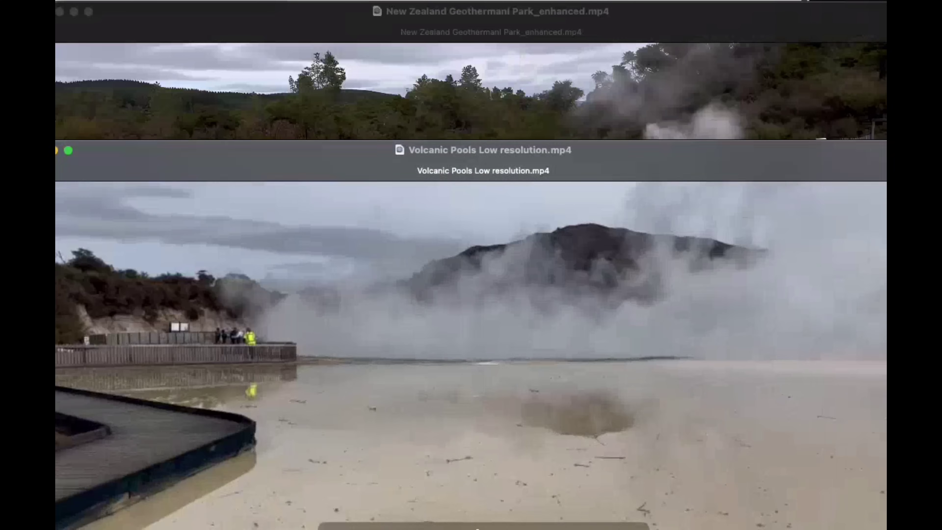
pyautogui.moveTo(490, 150); pyautogui.dragTo(705, 529)
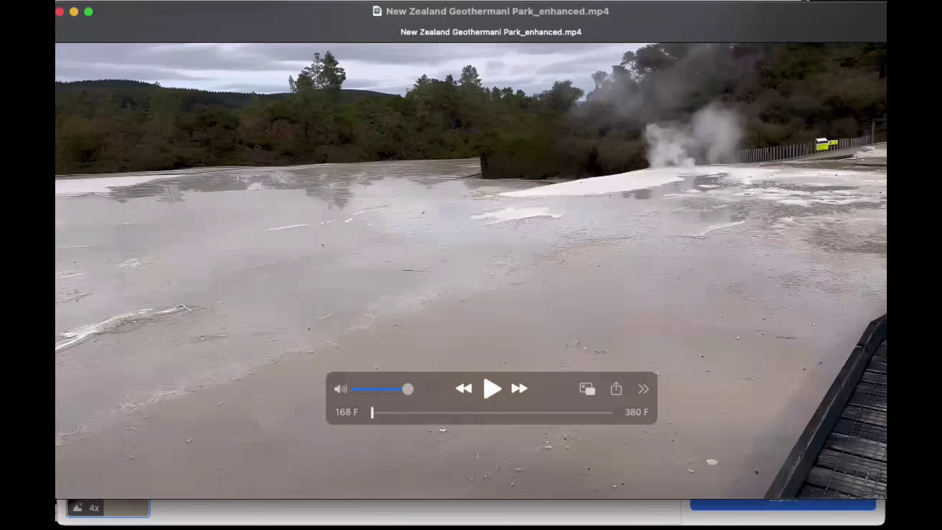
# - Play the low-resolution clip and the enhanced clip from the beginning to compare their picture quality
pyautogui.press('space')
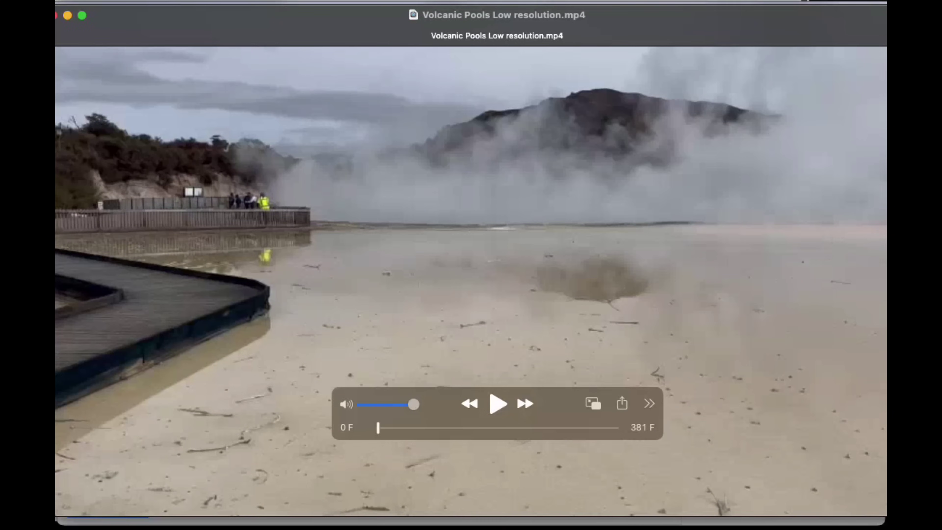
pyautogui.press('space')
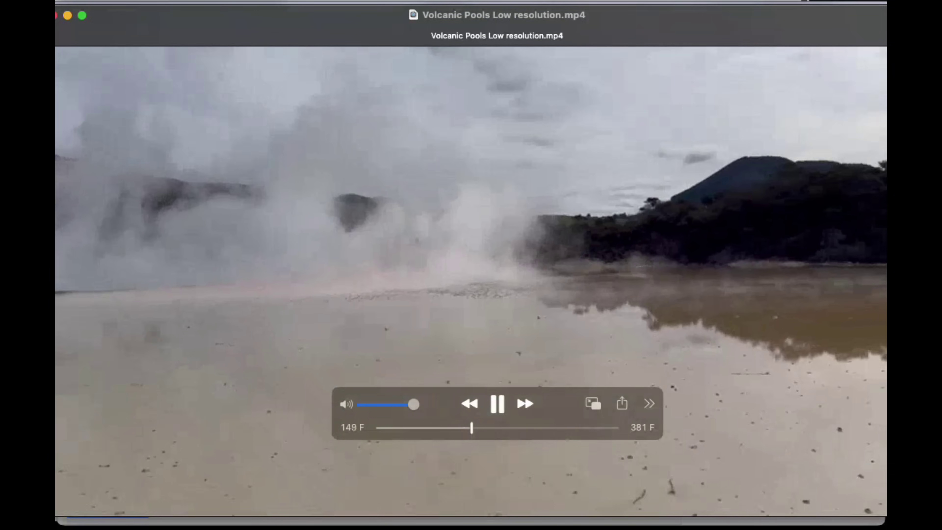
pyautogui.press('space')
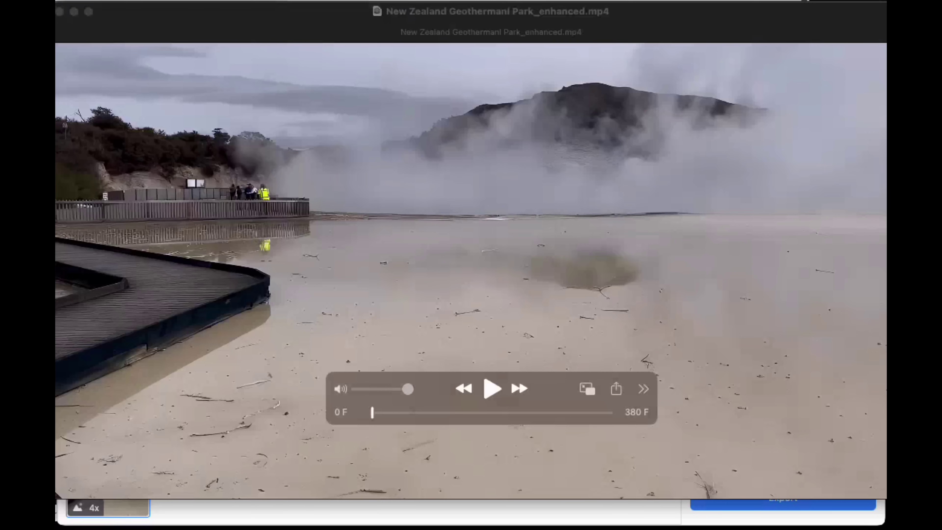
pyautogui.press('space')
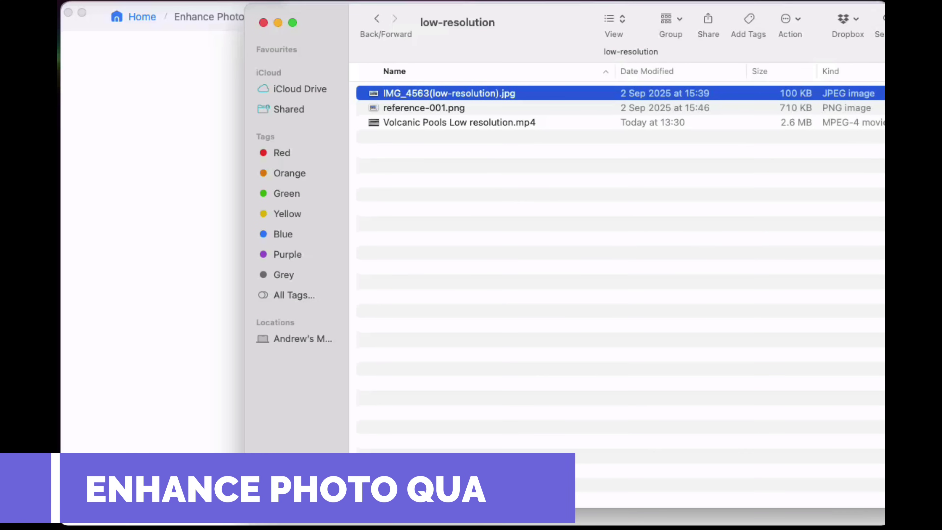
# - Load IMG_4563(low-resolution).jpg for photo quality enhancement and view the original image
pyautogui.moveTo(448, 93); pyautogui.dragTo(166, 245)
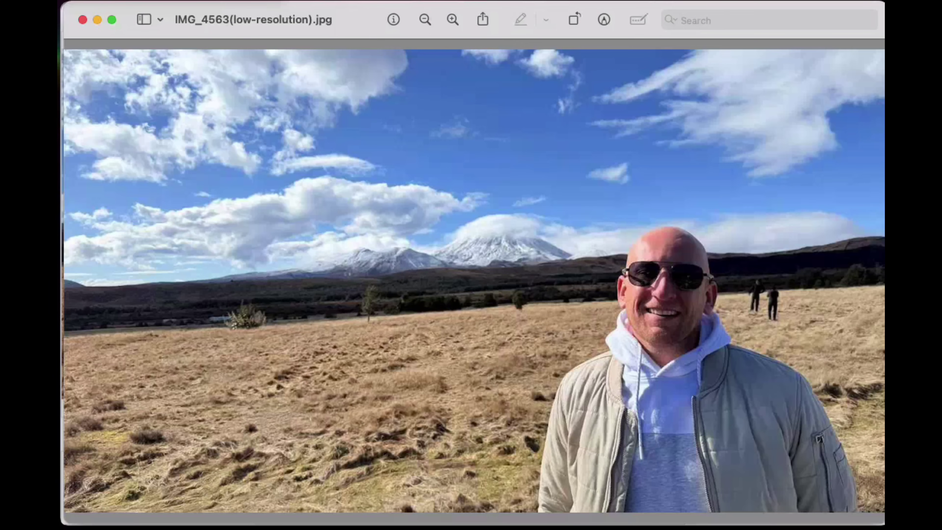
pyautogui.click(83, 20)
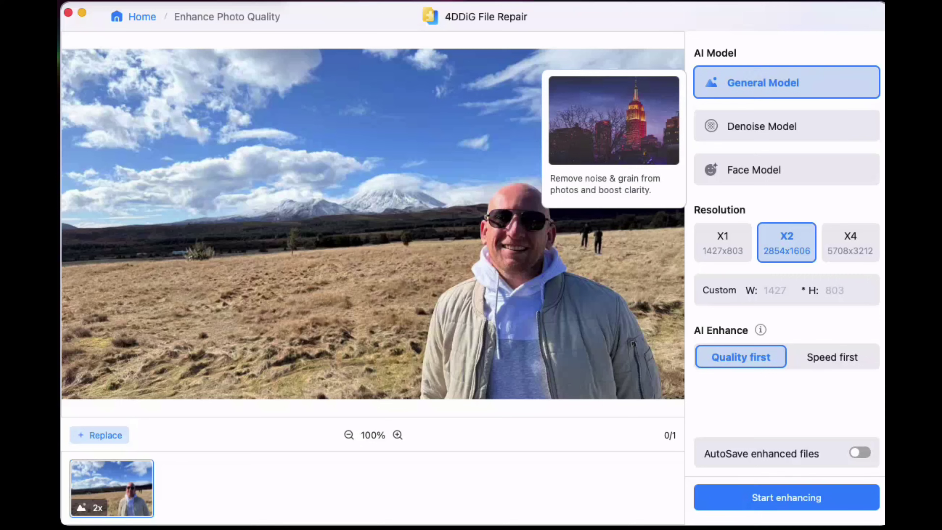
# - Configure the photo enhancement with the General Model, X4 resolution (5708x3212) and AI Enhance on Quality first
pyautogui.click(786, 126)
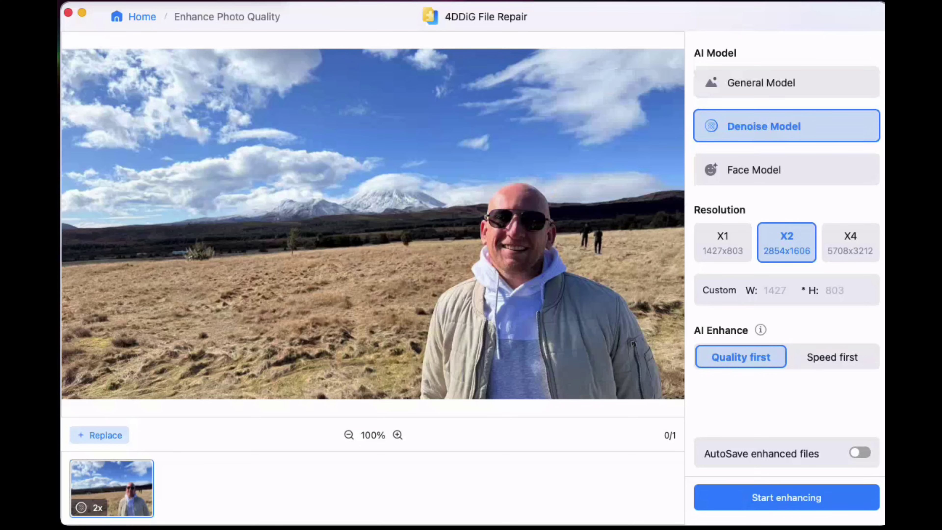
pyautogui.click(786, 82)
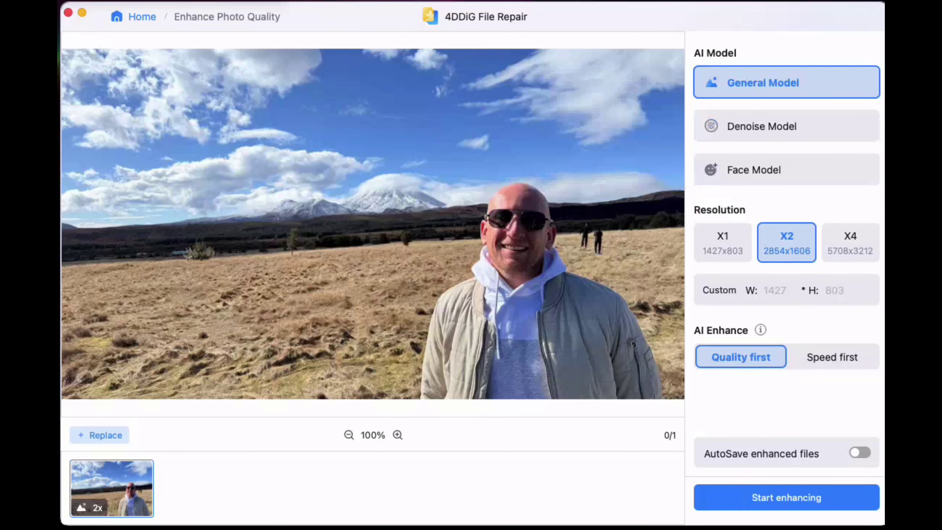
pyautogui.moveTo(787, 82)
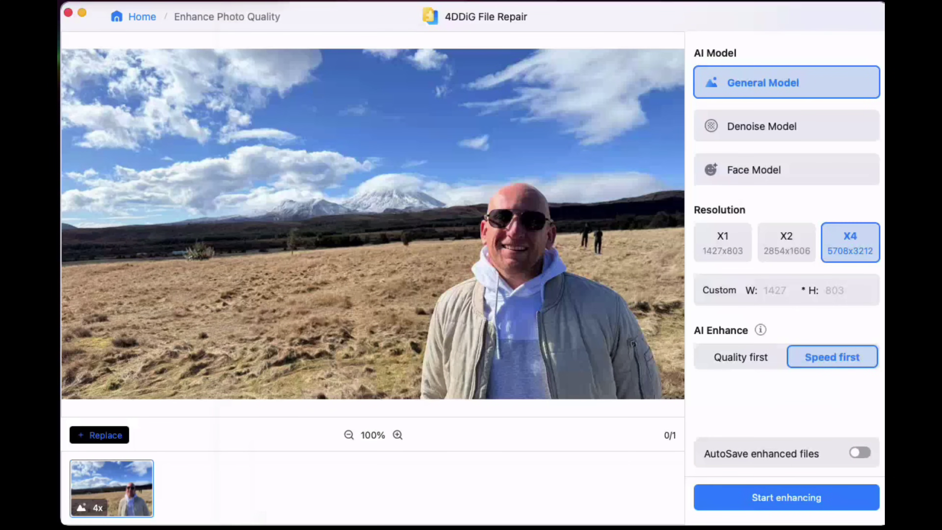
pyautogui.click(741, 357)
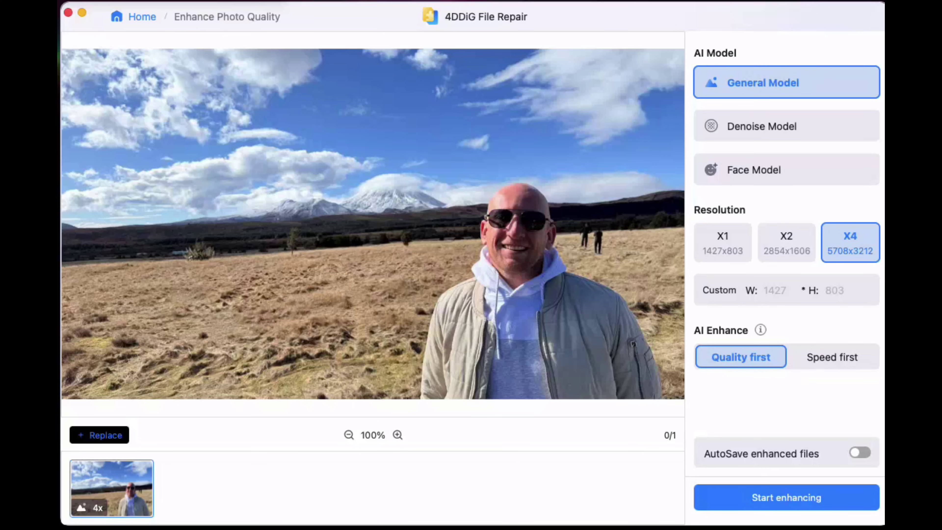
# - Enhance the photo and compare its before and after versions, first in the split view and with the image files in Preview
pyautogui.click(787, 497)
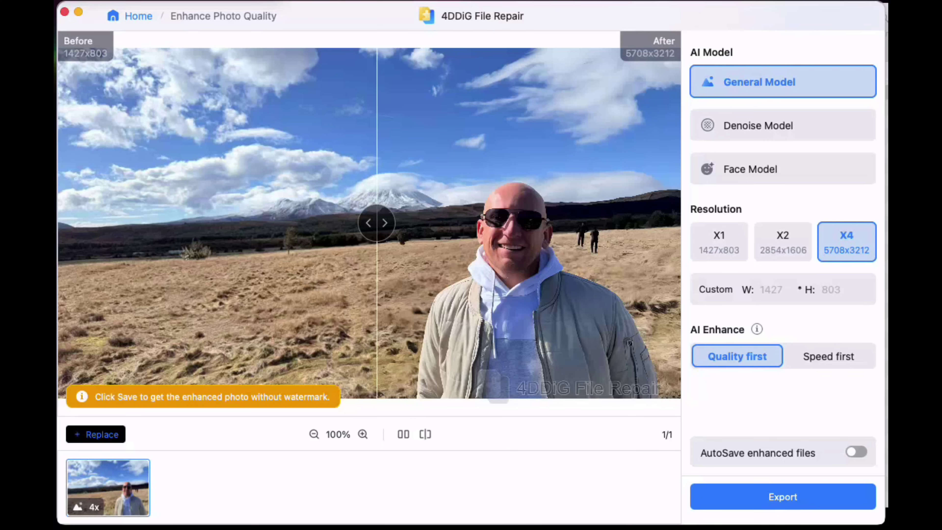
pyautogui.moveTo(377, 222); pyautogui.dragTo(238, 223)
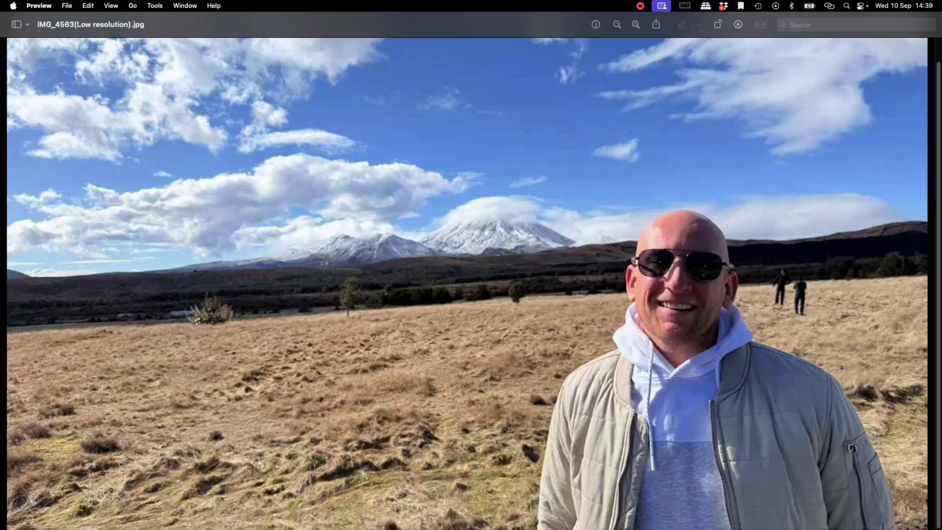
pyautogui.moveTo(447, 527)
pyautogui.rightClick(446, 511)
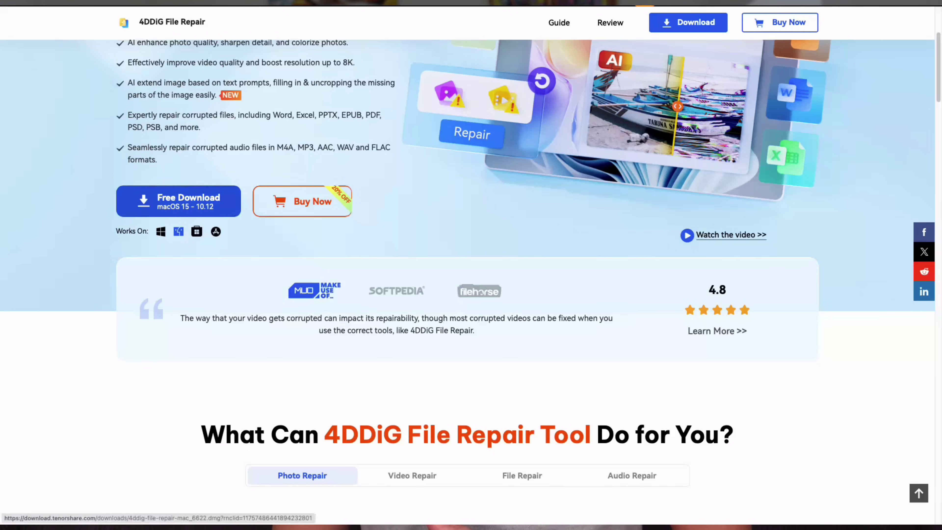
# - Switch to the web browser and start the free macOS download from the 4DDiG File Repair product page
pyautogui.click(178, 200)
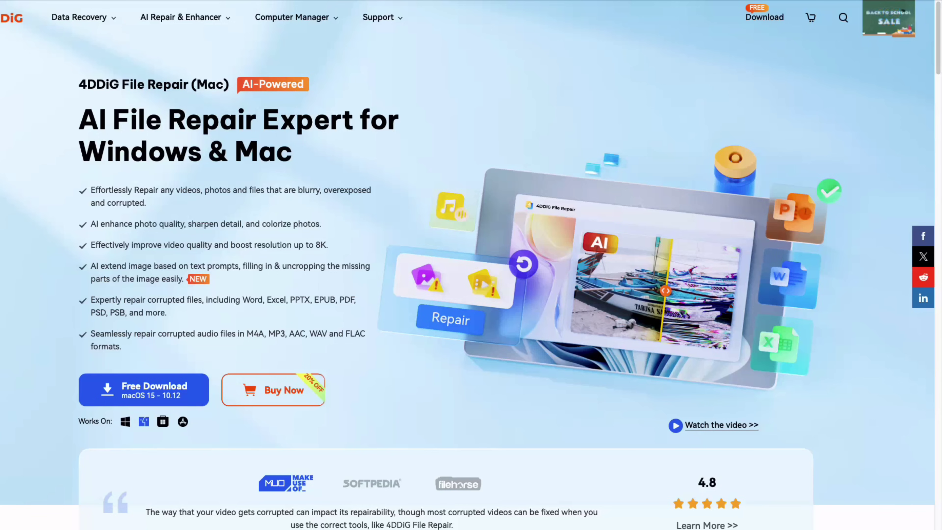
# - Examine the product page's repair features, fixable issues, supported formats, usage steps, FAQs and tips
pyautogui.scroll(-8, 471, 265)
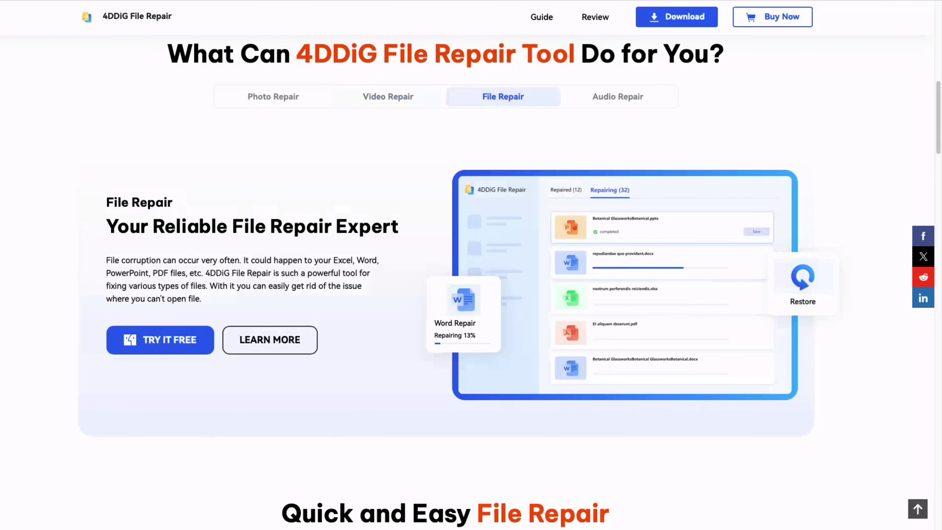
pyautogui.scroll(-10, 471, 265)
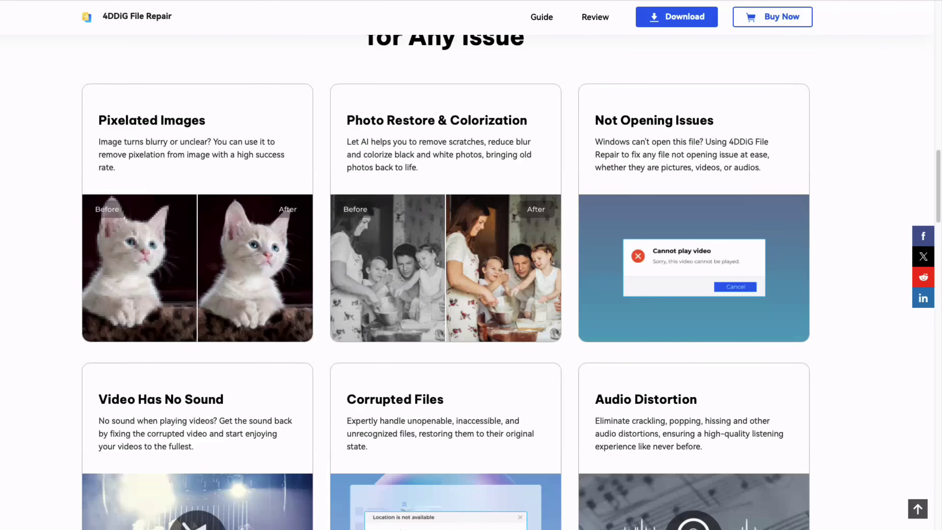
pyautogui.scroll(-15, 471, 265)
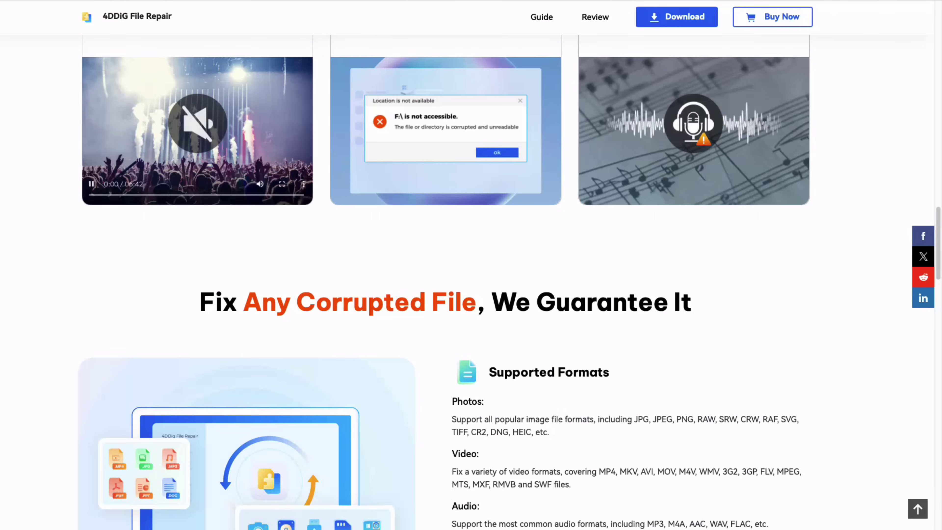
pyautogui.scroll(-8, 471, 265)
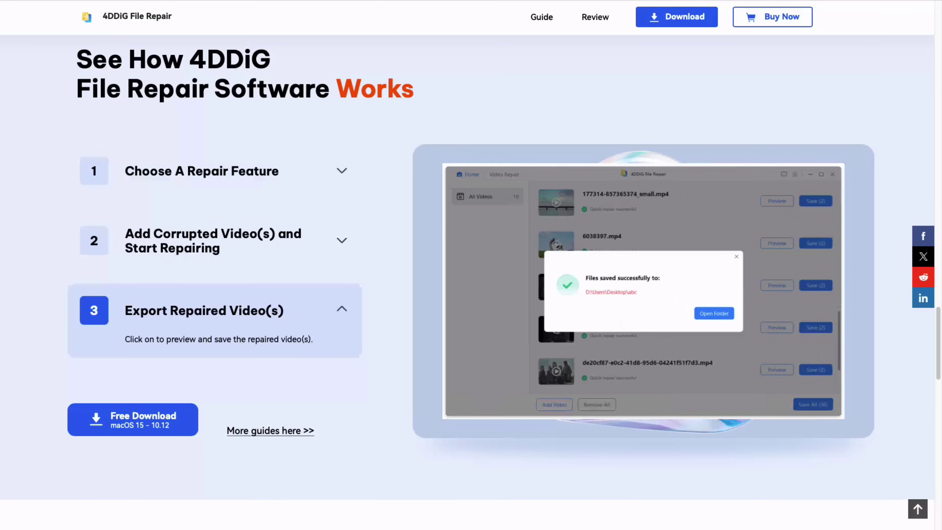
pyautogui.scroll(-4, 471, 265)
pyautogui.scroll(-7, 471, 265)
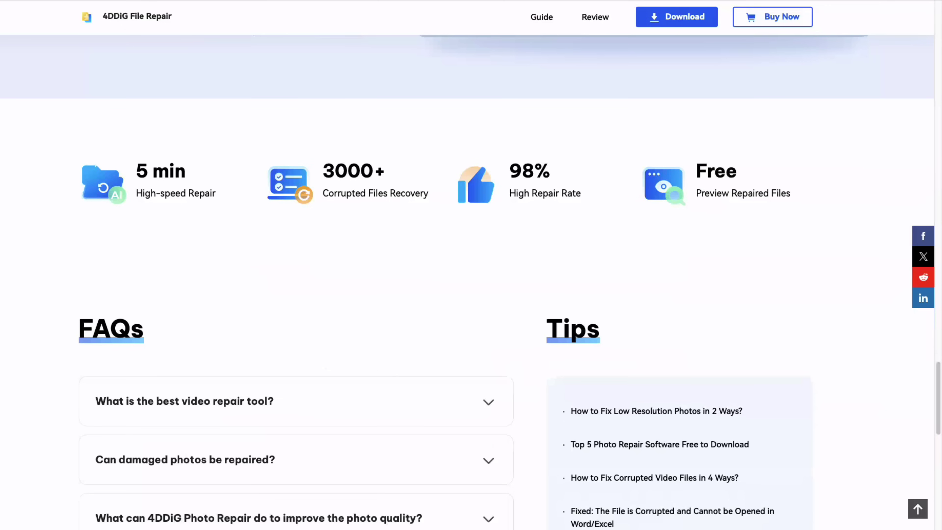
pyautogui.moveTo(600, 329); pyautogui.dragTo(137, 164)
pyautogui.click(471, 265)
pyautogui.scroll(-10, 471, 265)
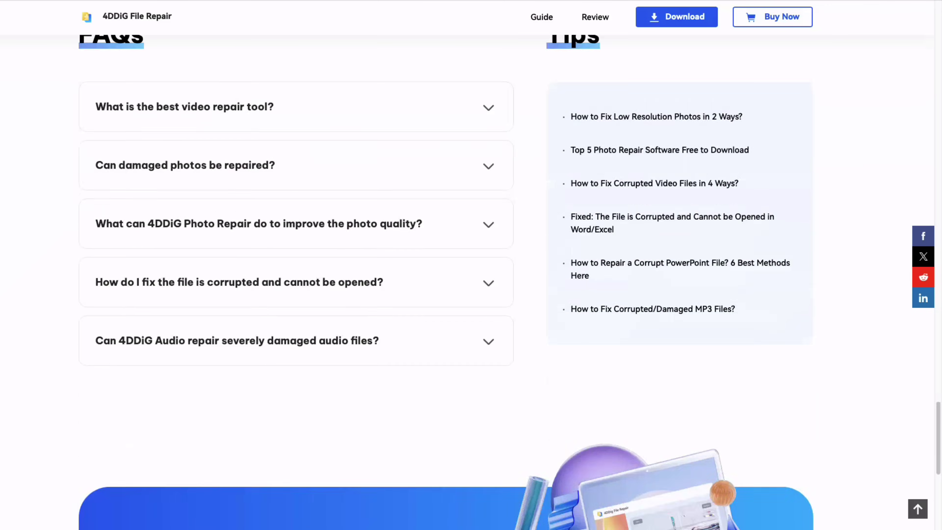